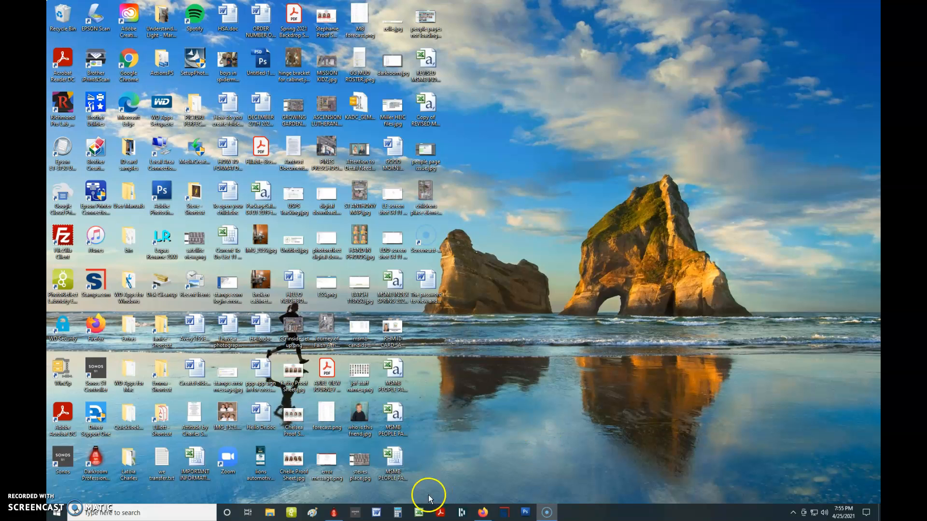
Switch to Darkroom Pro and open img_1432.jpg from the Mission Kidz Spring 2021 STAFF PICKS folder in the photo workshop
{"action": "left_click", "coordinate": [335, 512]}
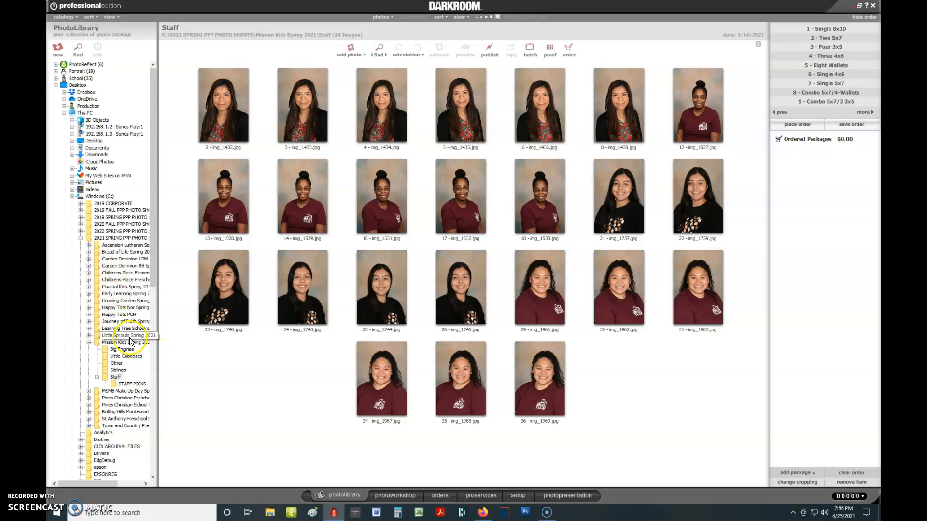
{"action": "left_click", "coordinate": [118, 378]}
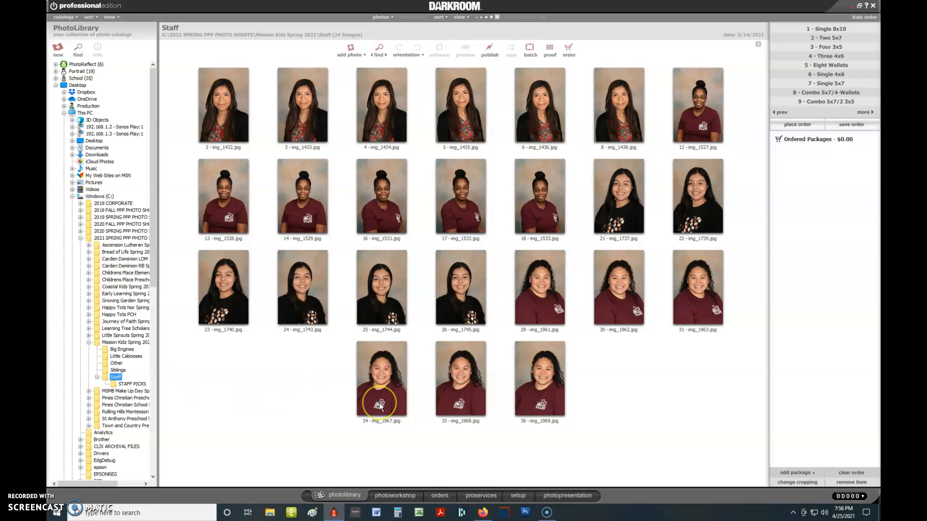
{"action": "left_click", "coordinate": [133, 384]}
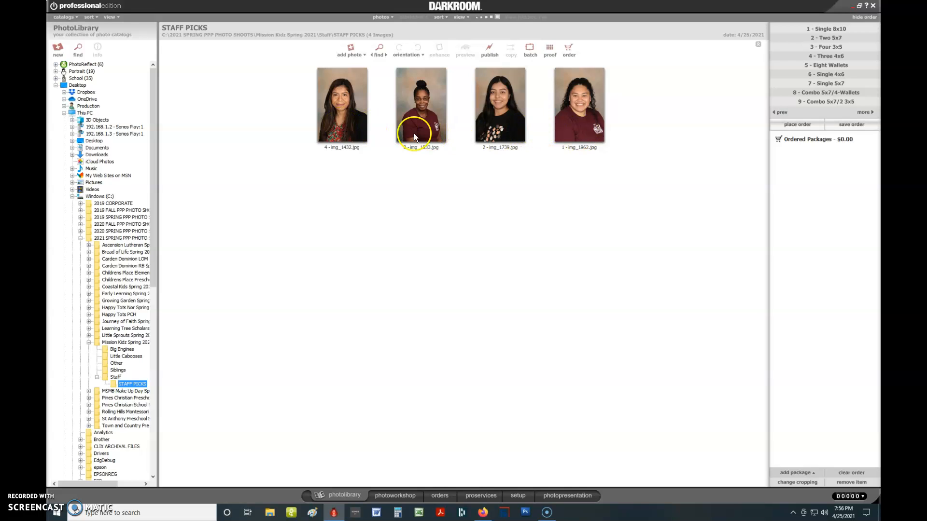
{"action": "left_click", "coordinate": [358, 135]}
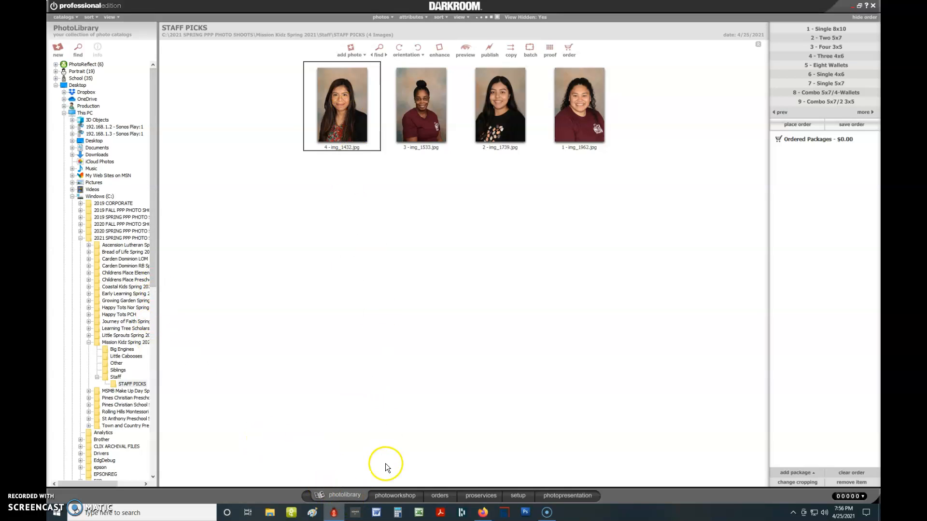
{"action": "left_click", "coordinate": [391, 497]}
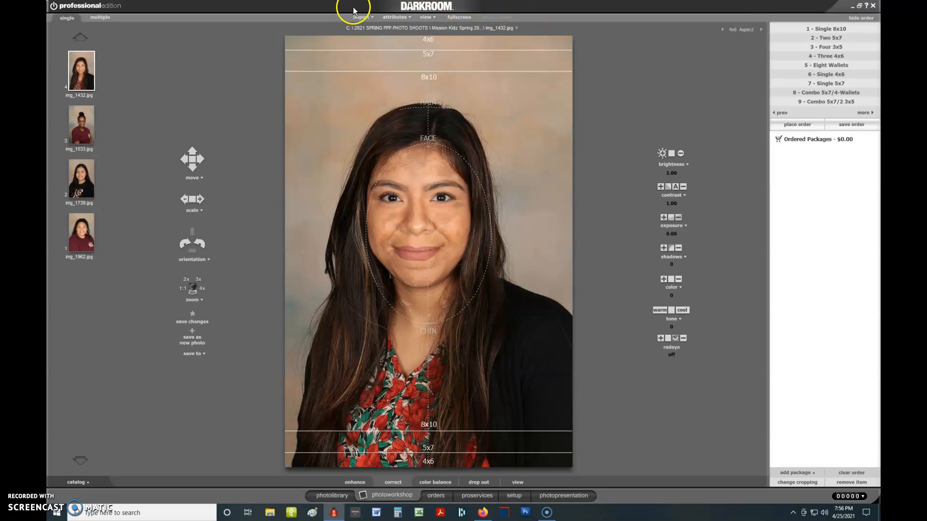
Hide the guides over the portrait and show the School guides again
{"action": "left_click", "coordinate": [425, 18]}
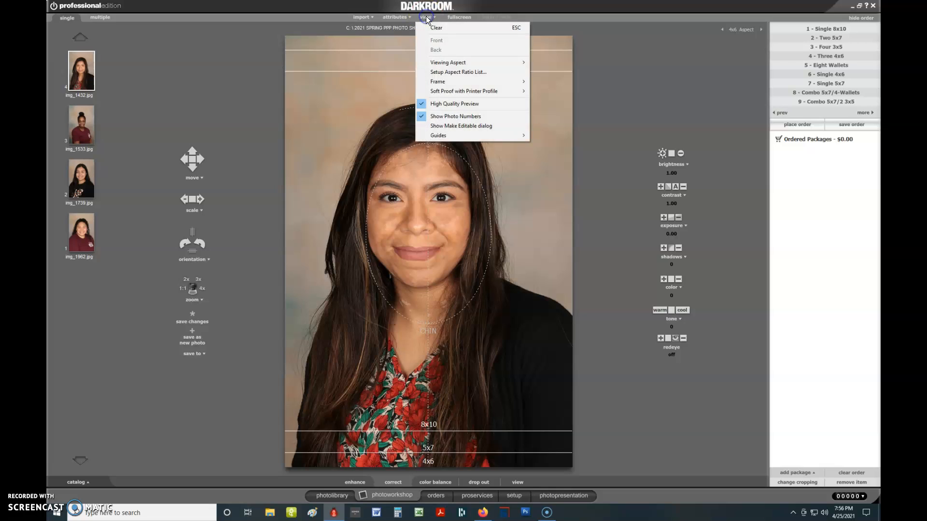
{"action": "mouse_move", "coordinate": [442, 136]}
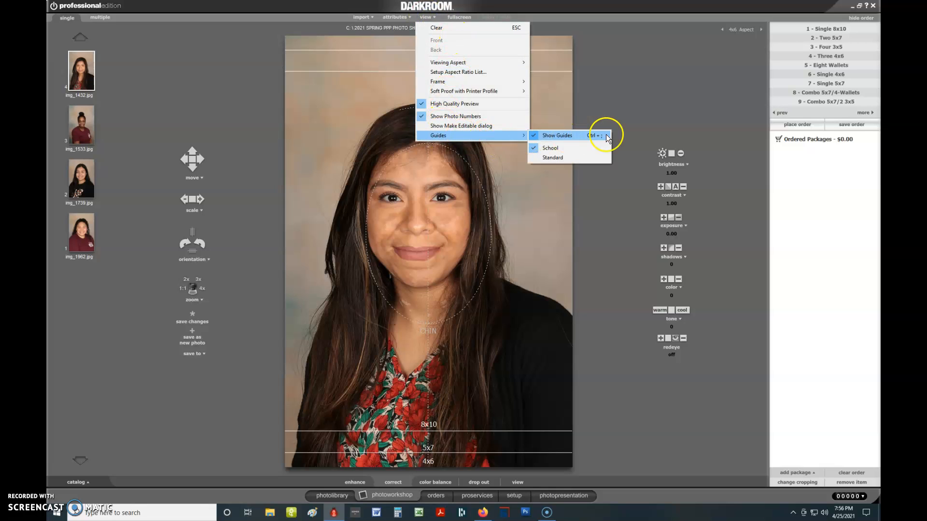
{"action": "left_click", "coordinate": [556, 135]}
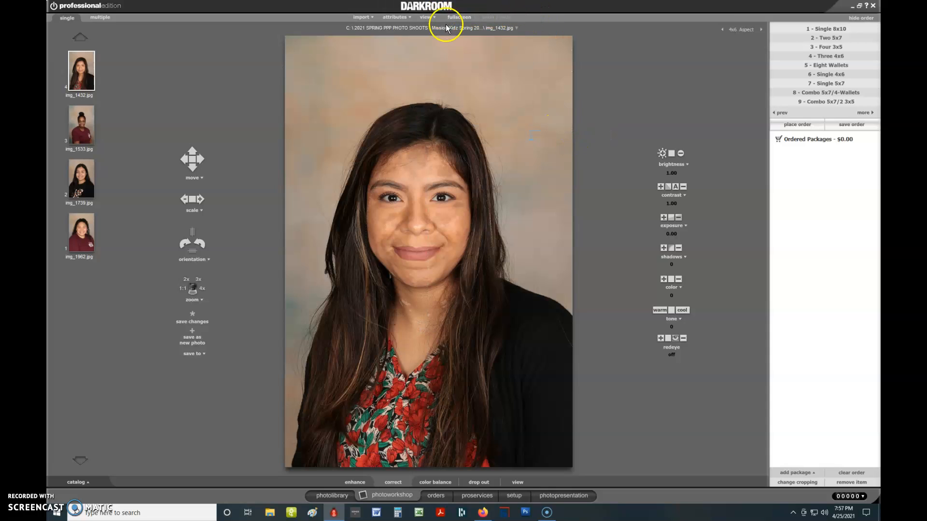
{"action": "left_click", "coordinate": [425, 17]}
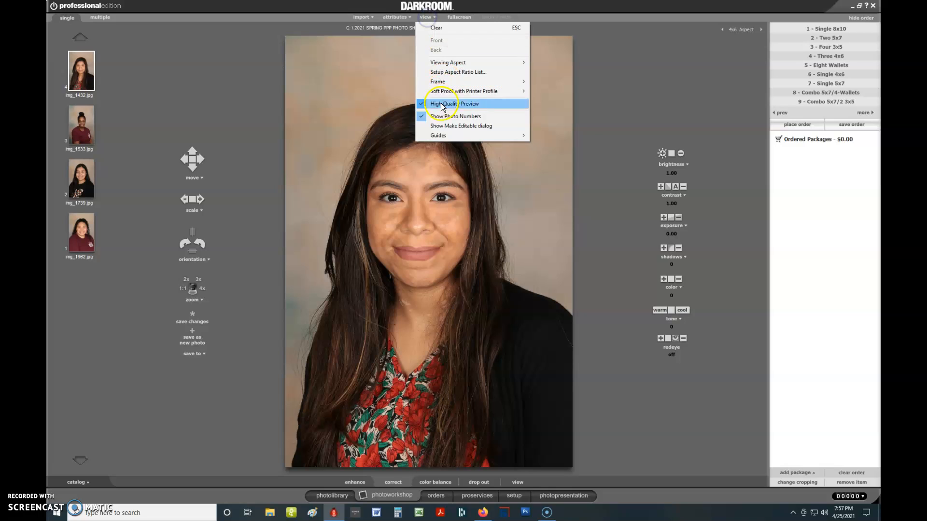
{"action": "mouse_move", "coordinate": [442, 135]}
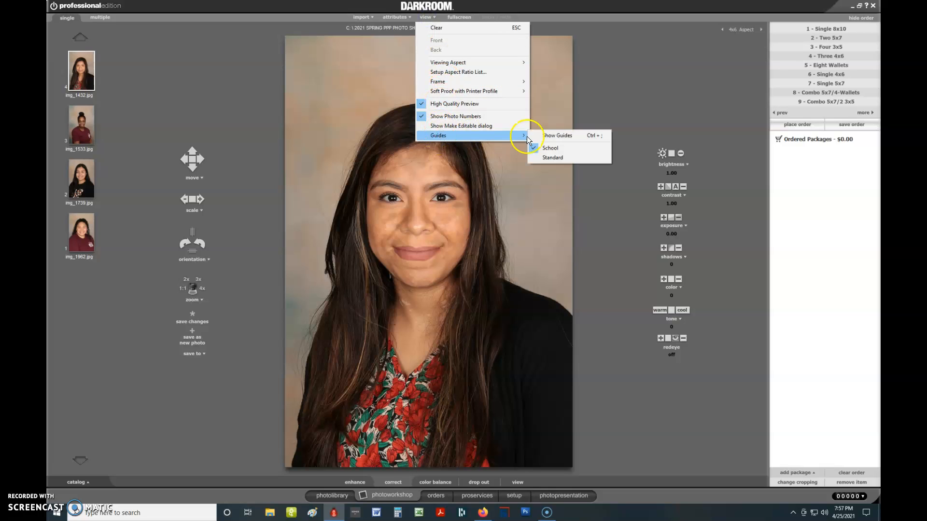
{"action": "left_click", "coordinate": [557, 149]}
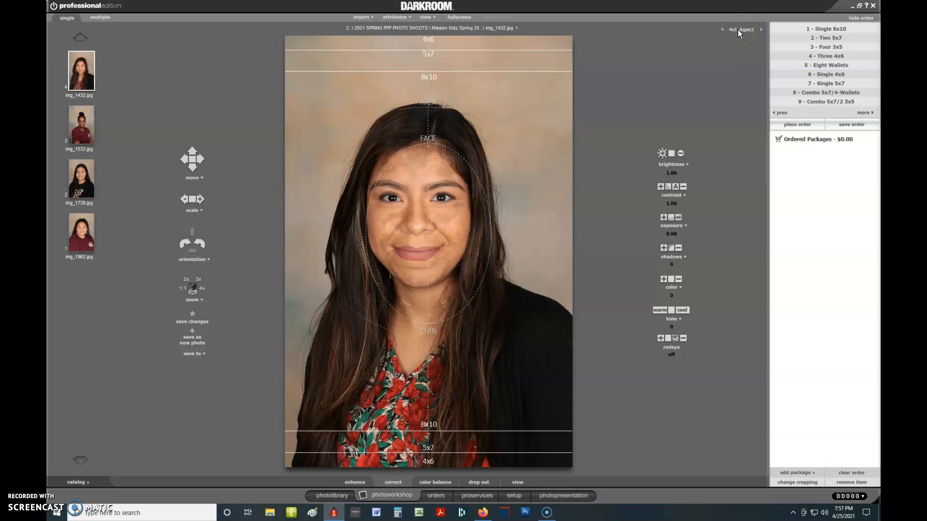
Set the viewing aspect to 5x7, then move and enlarge the portrait to fit the hair, face and chin guides
{"action": "left_click", "coordinate": [742, 48]}
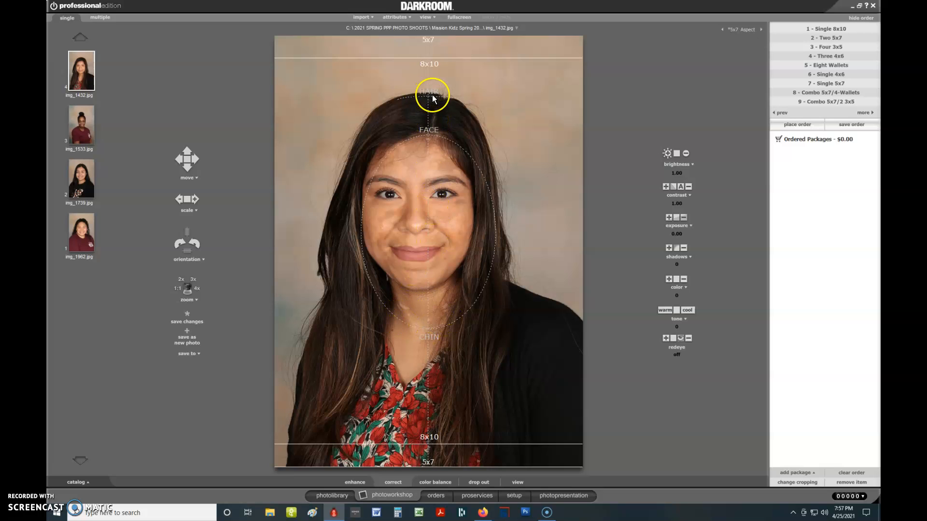
{"action": "left_click_drag", "start_coordinate": [420, 155], "coordinate": [428, 187]}
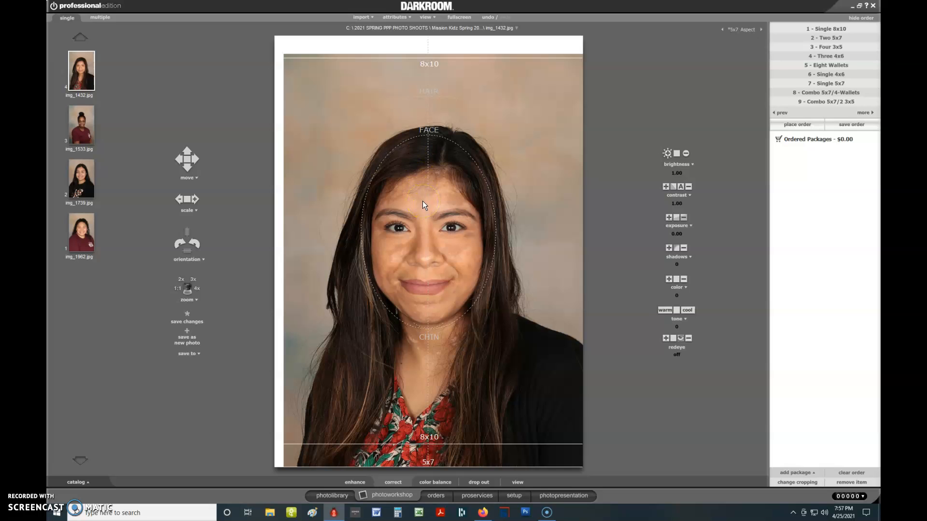
{"action": "scroll", "coordinate": [421, 201], "scroll_direction": "up", "scroll_amount": 3}
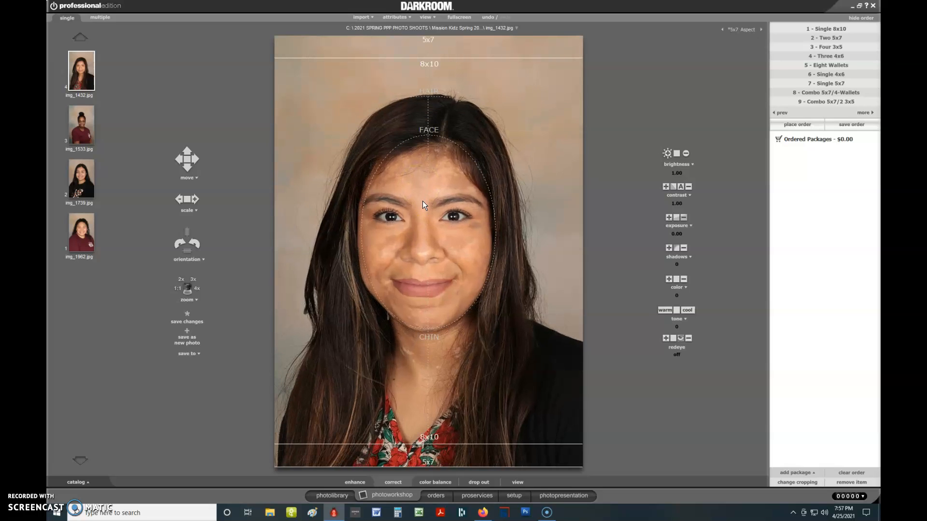
{"action": "key", "text": "Up"}
{"action": "key", "text": "Up"}
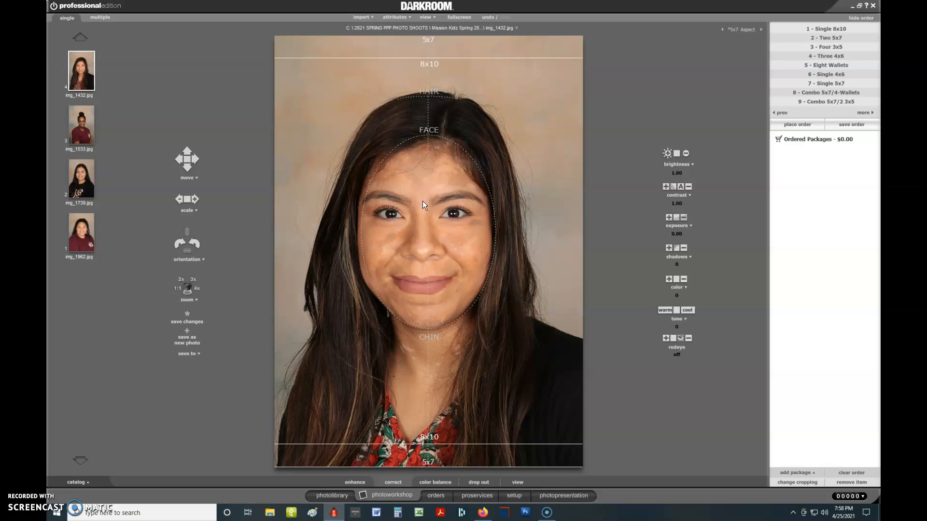
{"action": "key", "text": "Up"}
{"action": "key", "text": "Right"}
{"action": "key", "text": "Left"}
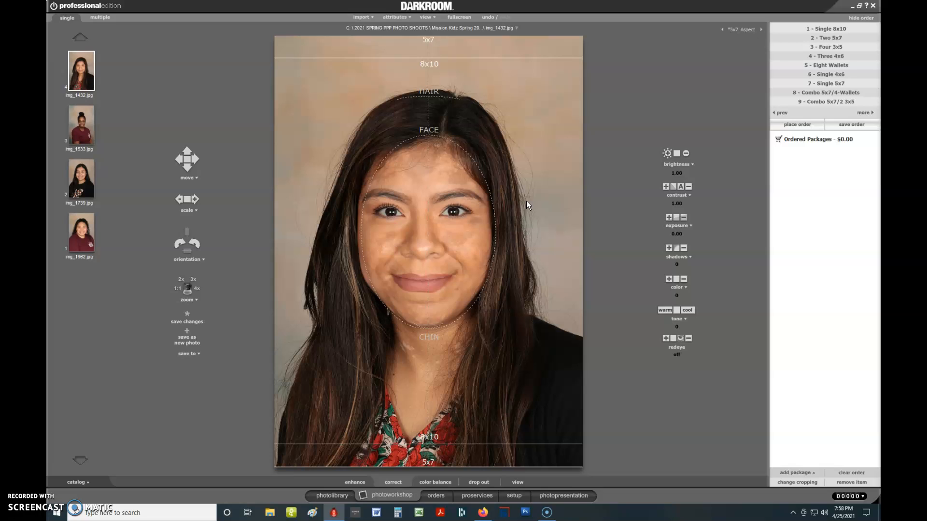
Start saving the photo to a file and browse to the STAFF PICKS folder inside Mission Kidz Spring 2021's Staff folder
{"action": "left_click", "coordinate": [188, 354]}
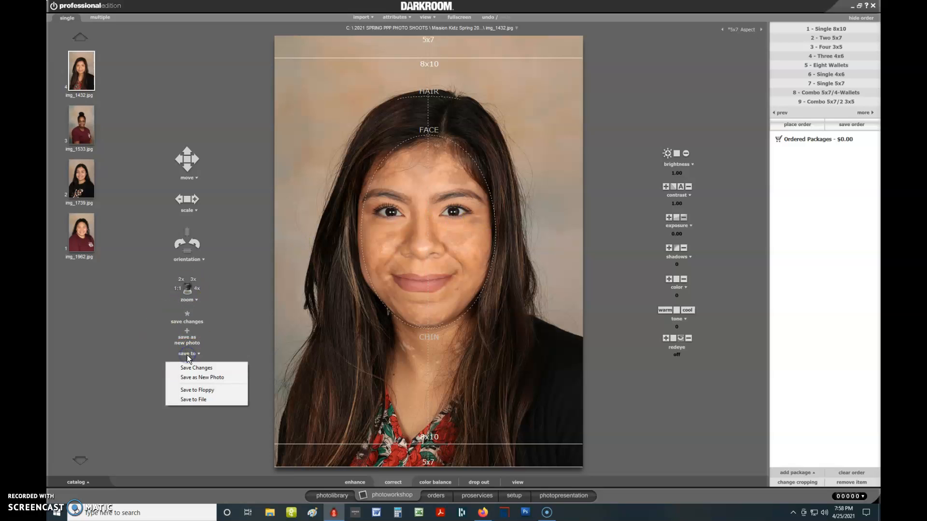
{"action": "left_click", "coordinate": [195, 400]}
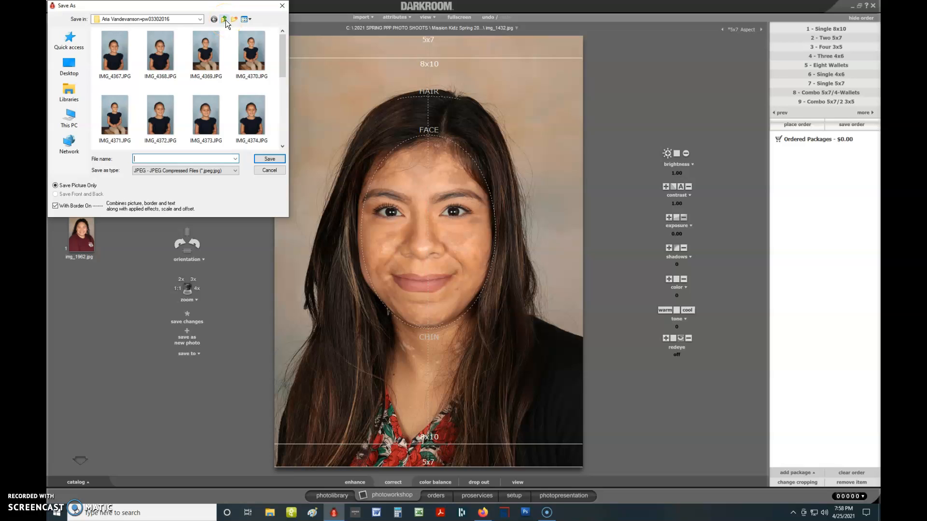
{"action": "left_click", "coordinate": [132, 65]}
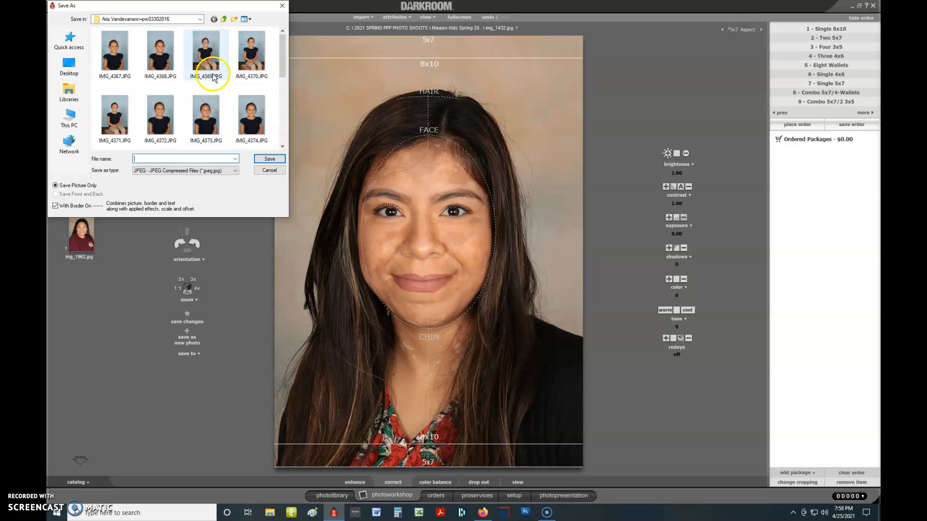
{"action": "left_click", "coordinate": [224, 22]}
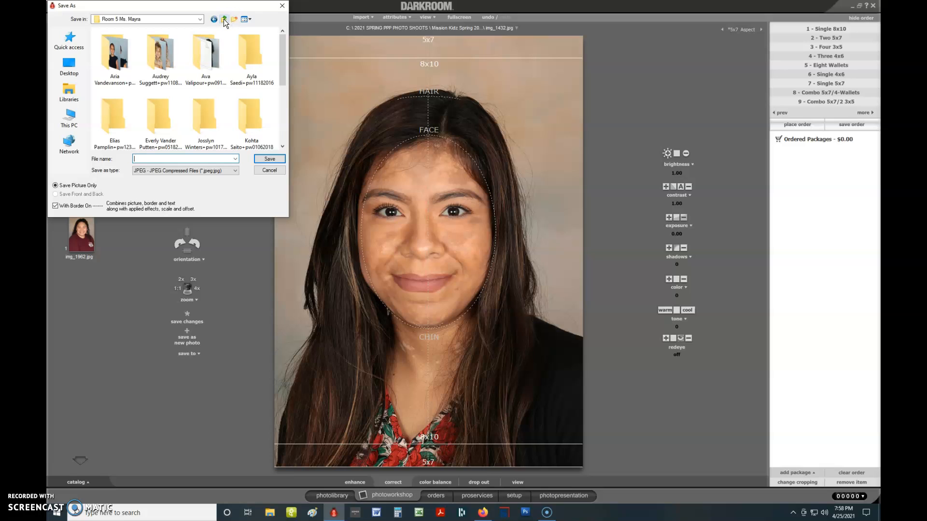
{"action": "left_click", "coordinate": [224, 21]}
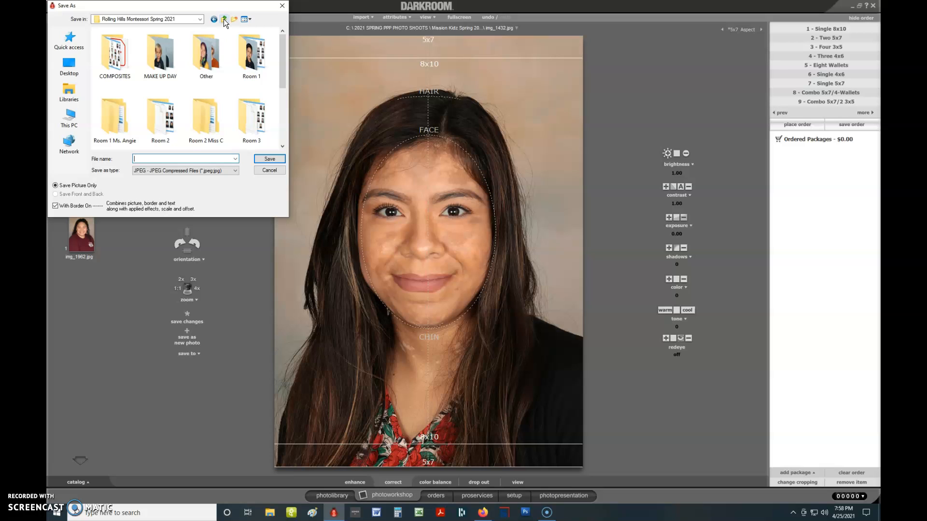
{"action": "left_click", "coordinate": [224, 22]}
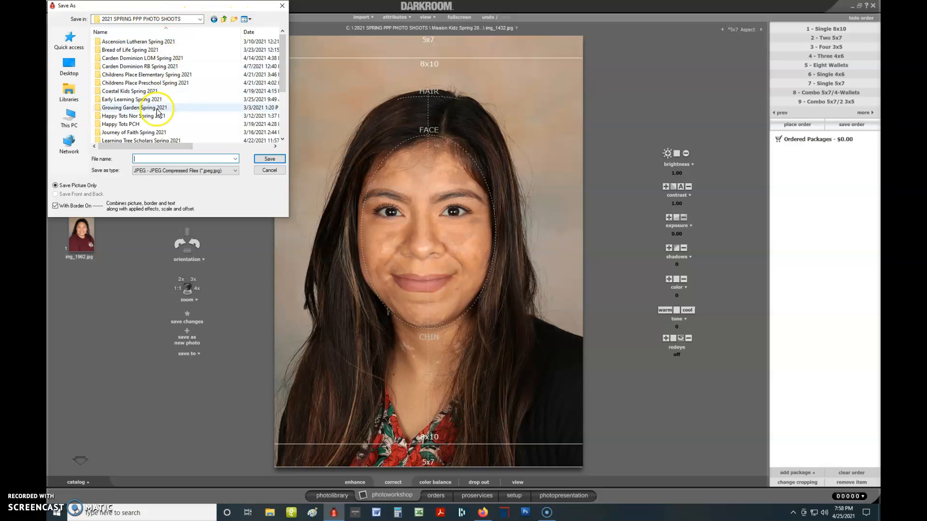
{"action": "left_click_drag", "start_coordinate": [284, 75], "coordinate": [285, 101]}
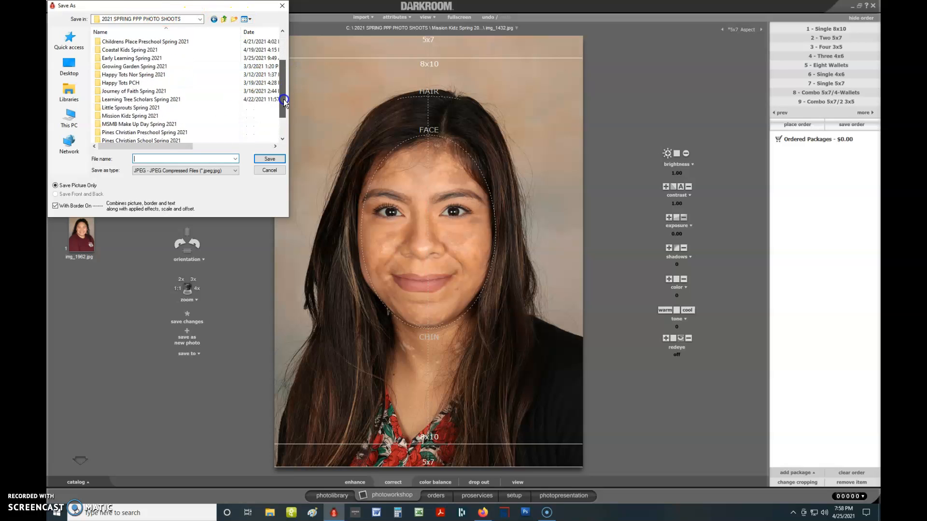
{"action": "double_click", "coordinate": [135, 117]}
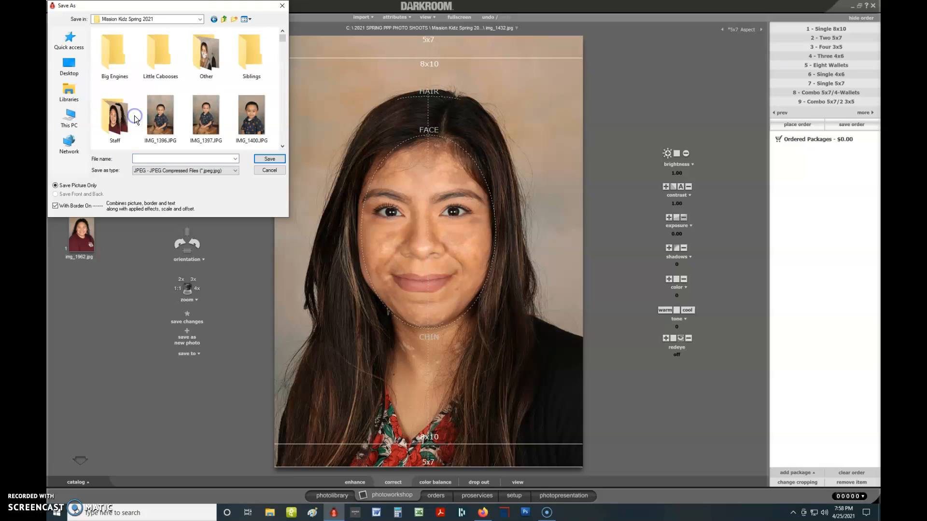
{"action": "double_click", "coordinate": [119, 126]}
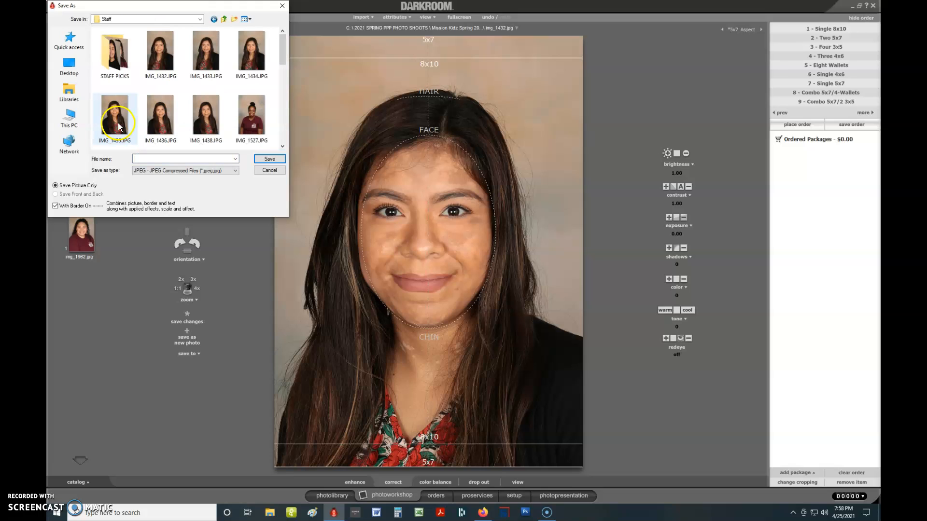
{"action": "double_click", "coordinate": [115, 53]}
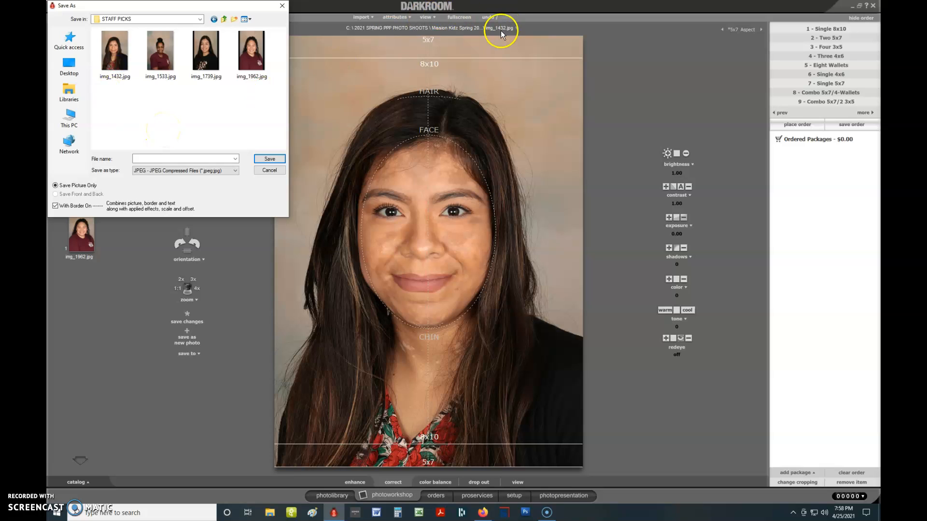
Save the cropped portrait as img_1432.jpg, replacing the existing file
{"action": "left_click", "coordinate": [115, 60]}
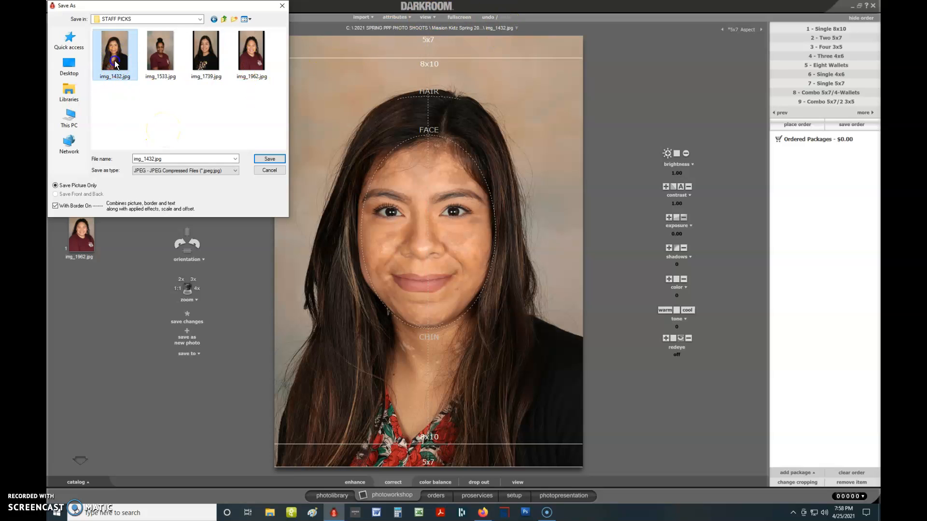
{"action": "left_click", "coordinate": [261, 159]}
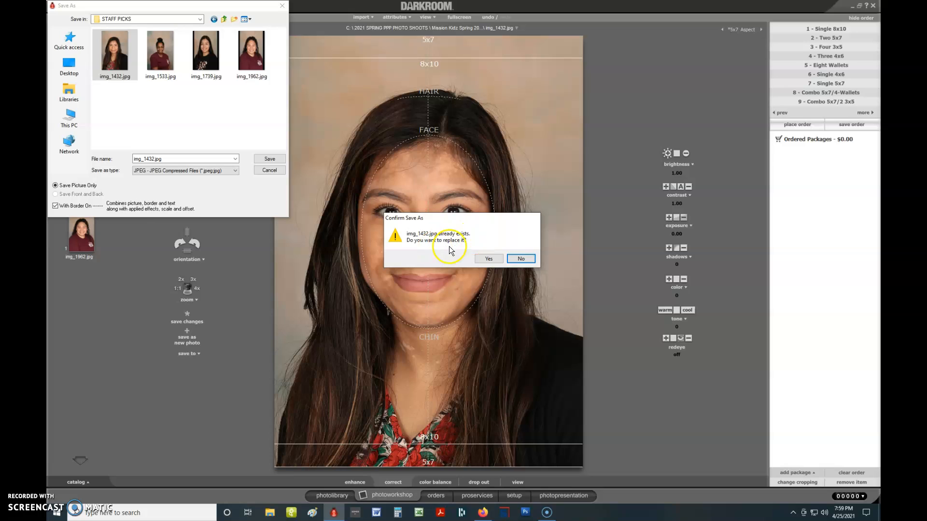
{"action": "left_click", "coordinate": [500, 257]}
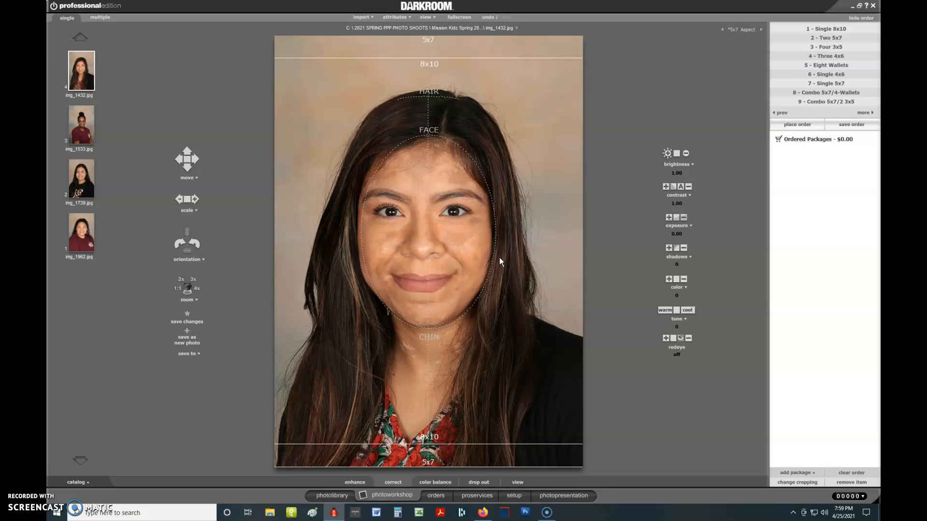
Open img_1533.jpg and enlarge and reposition the portrait so the face fits the face and chin guides
{"action": "left_click", "coordinate": [79, 129]}
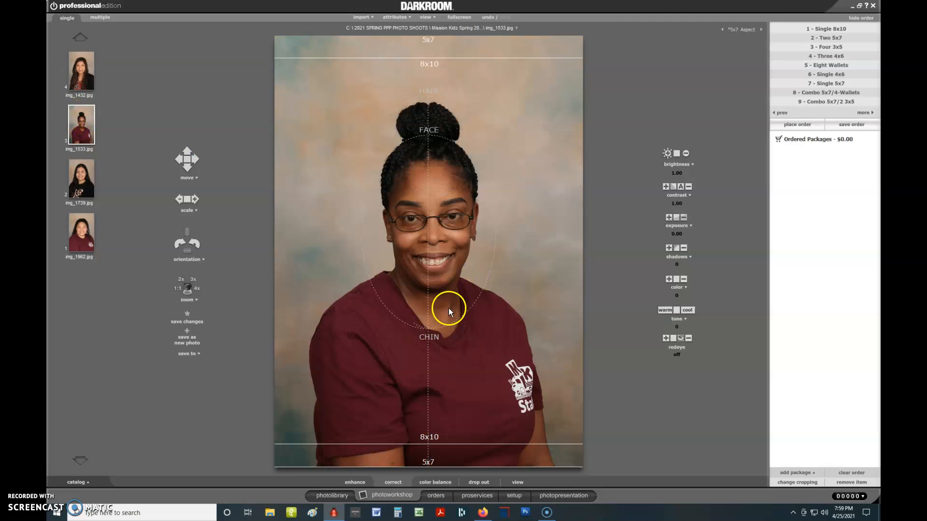
{"action": "scroll", "coordinate": [448, 309], "scroll_direction": "up", "scroll_amount": 4}
{"action": "left_click_drag", "start_coordinate": [448, 309], "coordinate": [443, 332]}
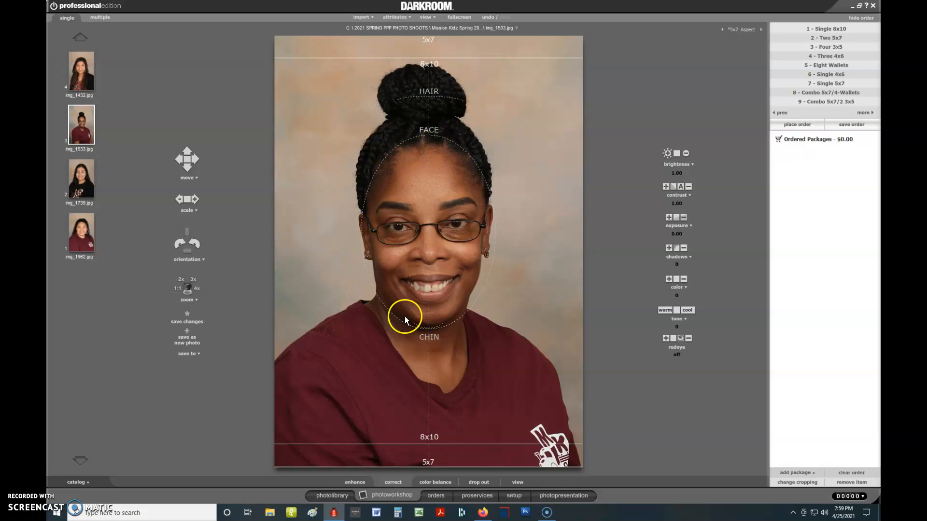
{"action": "scroll", "coordinate": [440, 158], "scroll_direction": "down", "scroll_amount": 1}
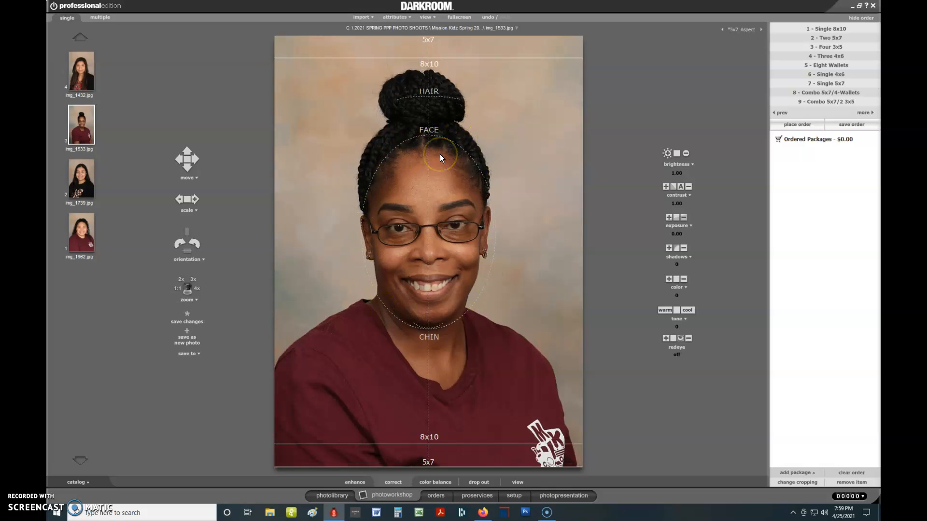
{"action": "scroll", "coordinate": [439, 155], "scroll_direction": "down", "scroll_amount": 1}
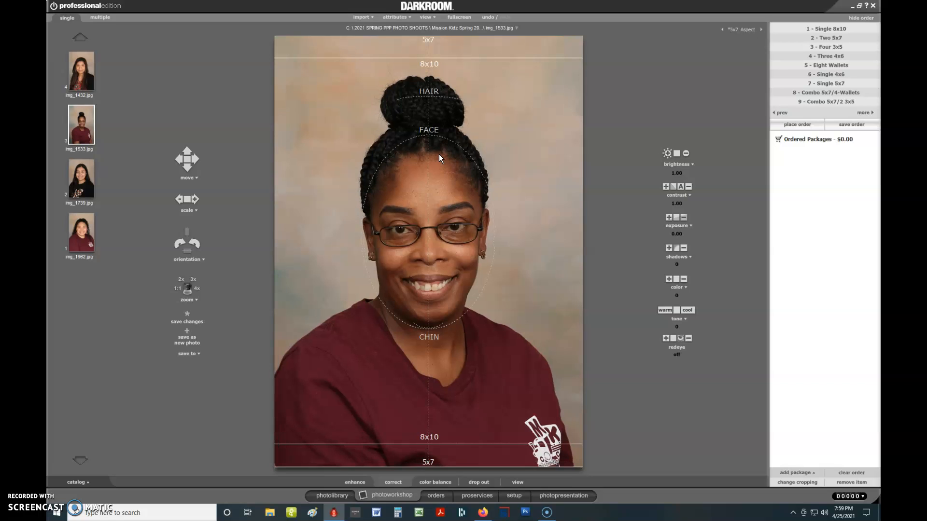
{"action": "scroll", "coordinate": [439, 157], "scroll_direction": "up", "scroll_amount": 1}
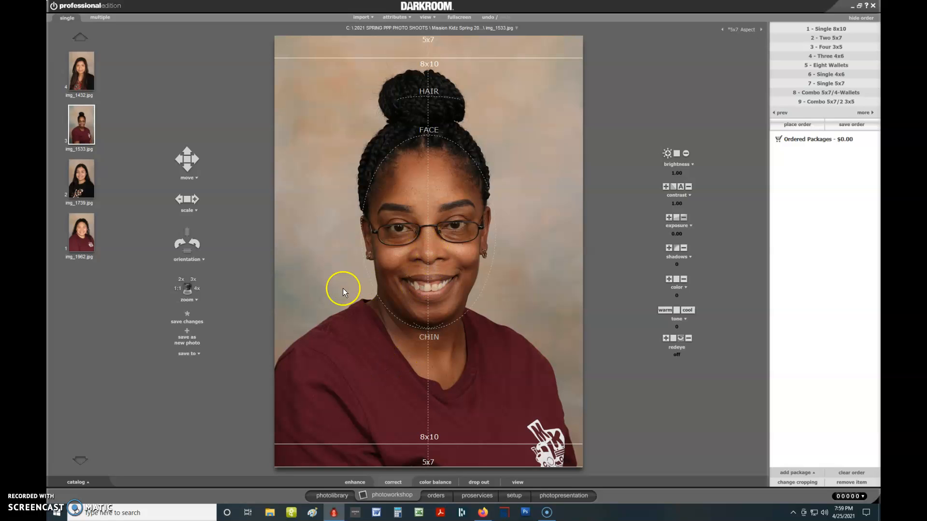
Save the cropped portrait to a file as img_1533.jpg in STAFF PICKS, replacing the existing file
{"action": "left_click", "coordinate": [183, 353]}
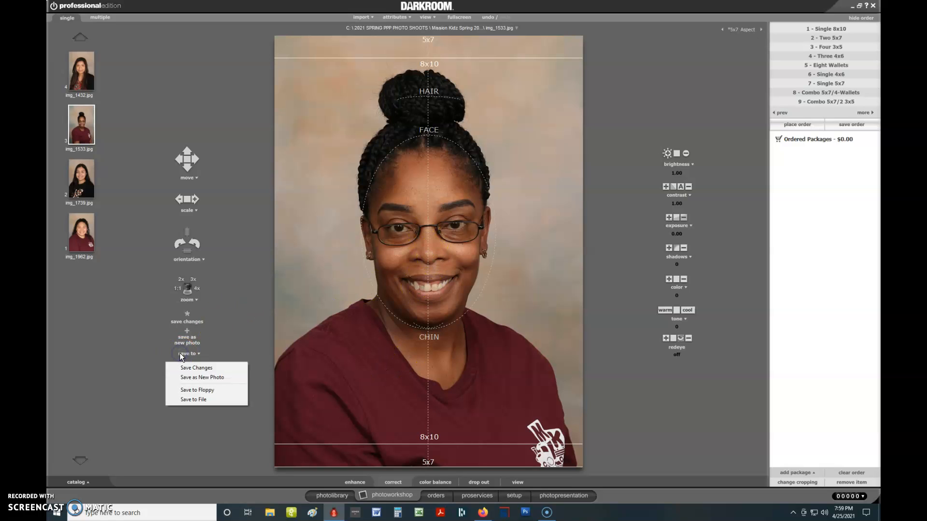
{"action": "left_click", "coordinate": [186, 399]}
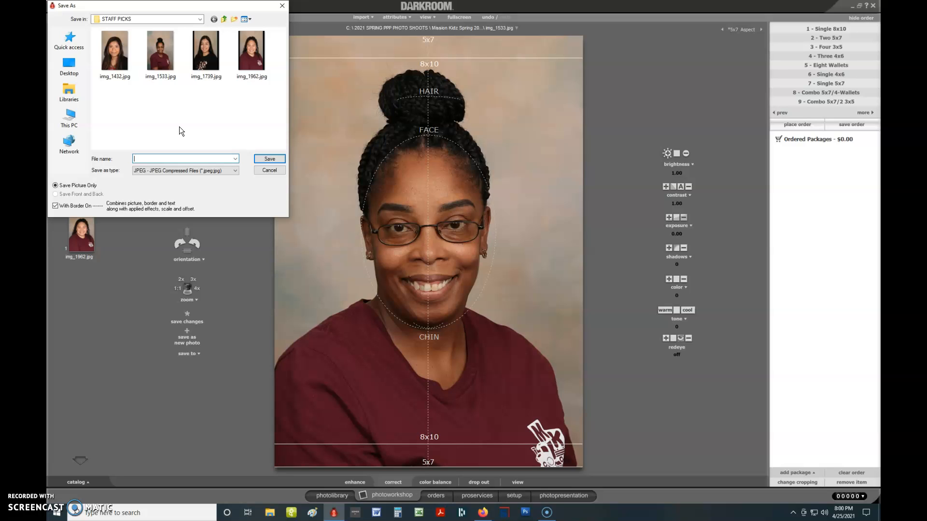
{"action": "left_click", "coordinate": [162, 61]}
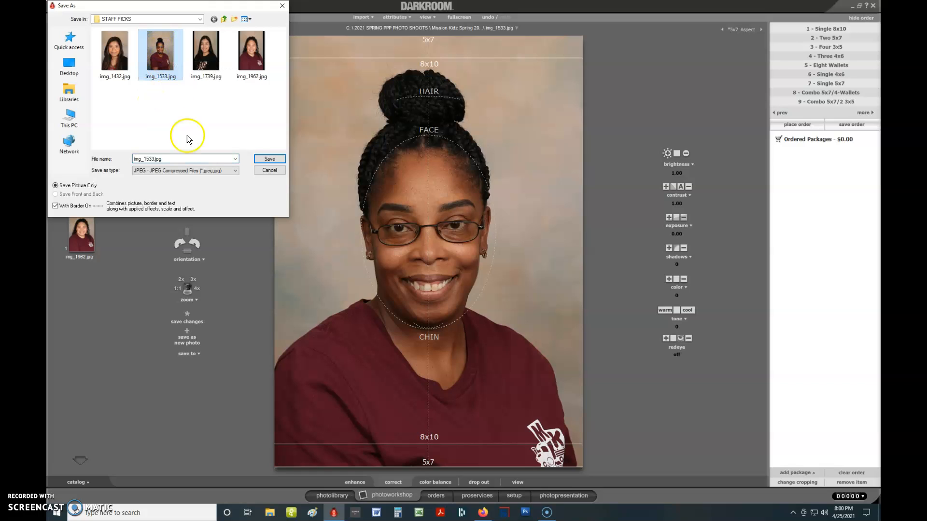
{"action": "left_click", "coordinate": [279, 160]}
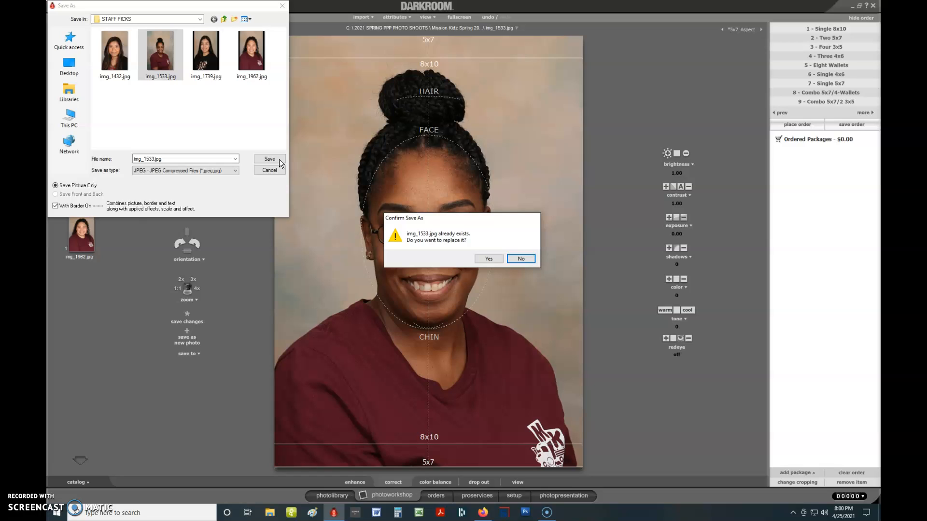
{"action": "key", "text": "Left"}
{"action": "key", "text": "Right"}
{"action": "key", "text": "Left"}
{"action": "key", "text": "Return"}
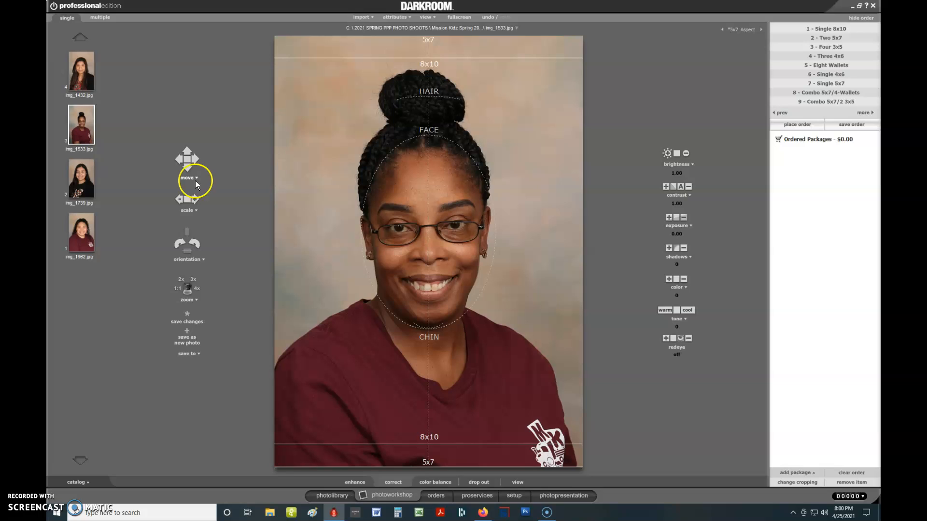
Open img_1739.jpg and move and enlarge the portrait so the face fits the face and chin guides
{"action": "left_click", "coordinate": [84, 184]}
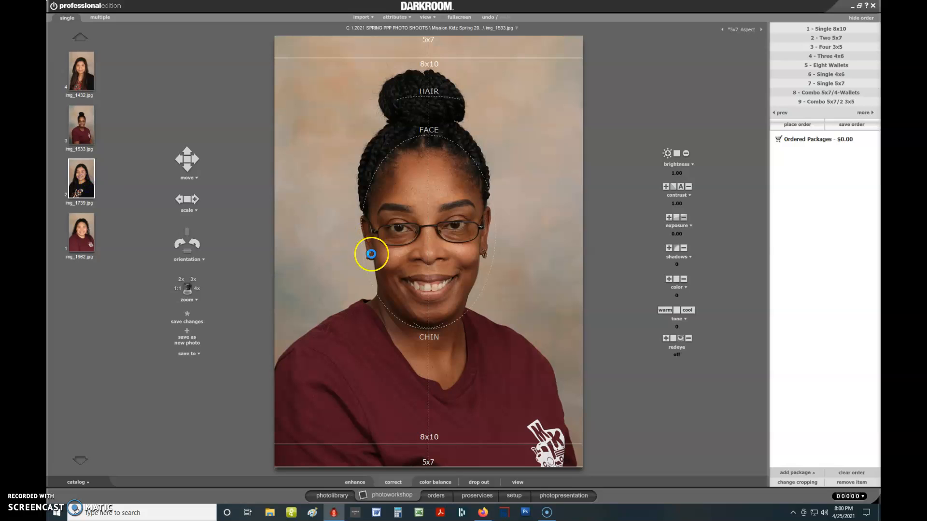
{"action": "left_click_drag", "start_coordinate": [442, 299], "coordinate": [450, 317]}
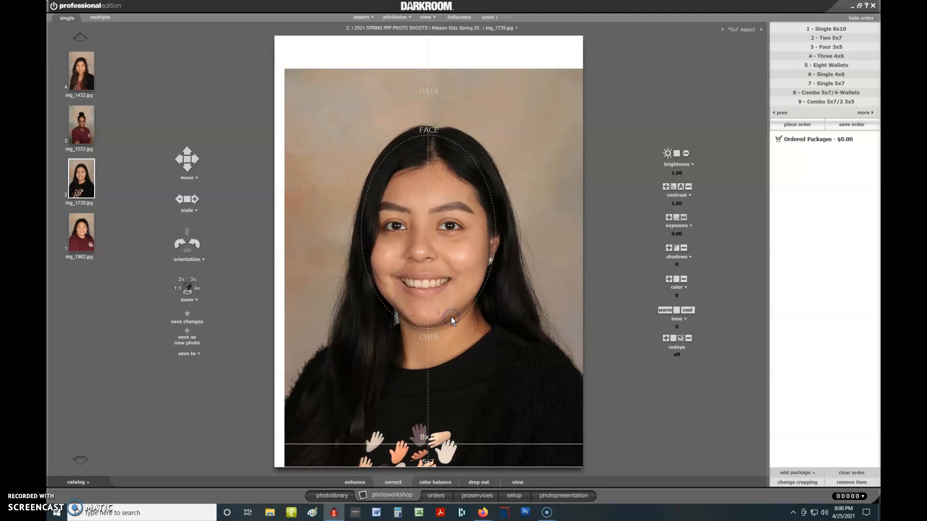
{"action": "scroll", "coordinate": [451, 317], "scroll_direction": "up", "scroll_amount": 3}
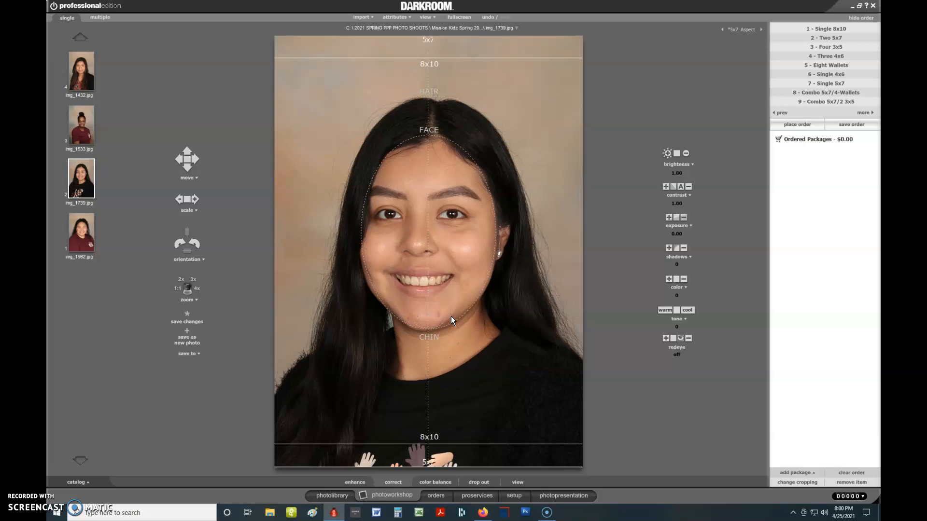
{"action": "scroll", "coordinate": [451, 316], "scroll_direction": "up", "scroll_amount": 1}
{"action": "key", "text": "Up"}
{"action": "key", "text": "Up"}
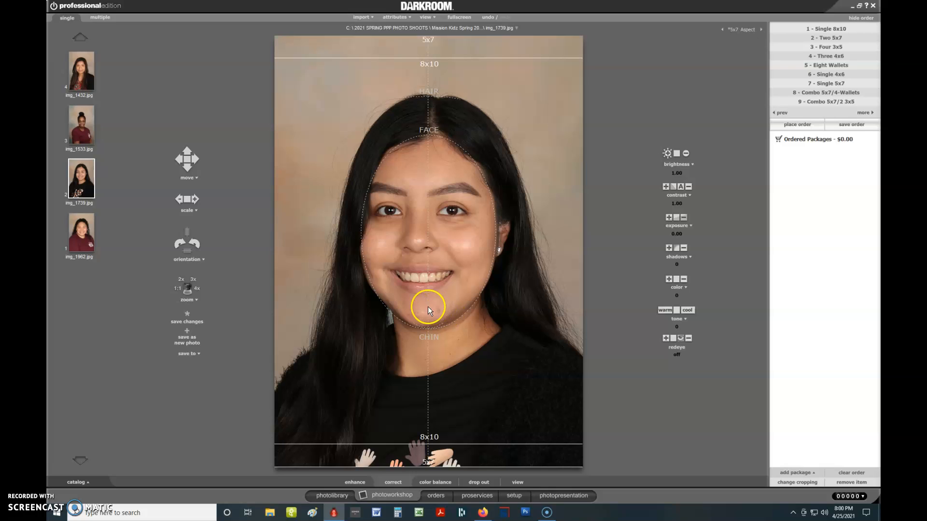
Save the cropped portrait to a file as img_1739.jpg in STAFF PICKS, replacing the existing file
{"action": "left_click", "coordinate": [187, 353]}
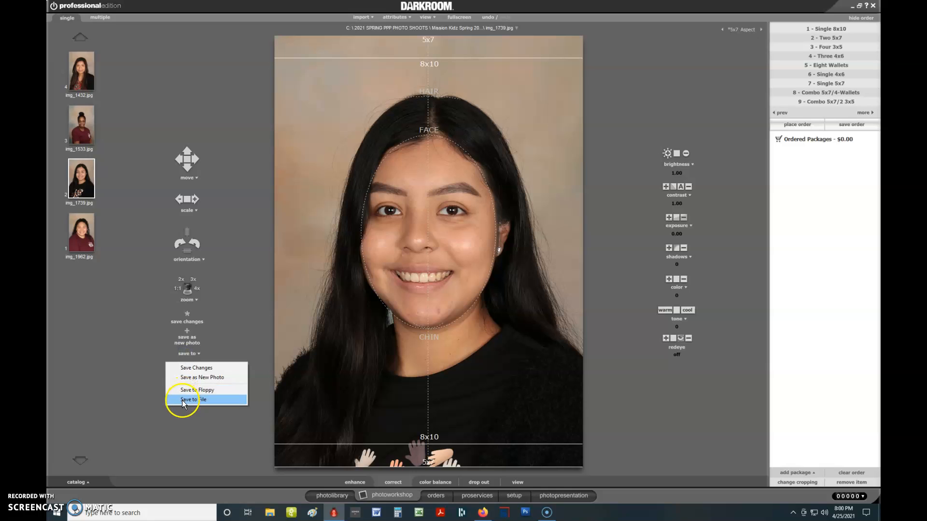
{"action": "left_click", "coordinate": [183, 401]}
{"action": "left_click", "coordinate": [203, 62]}
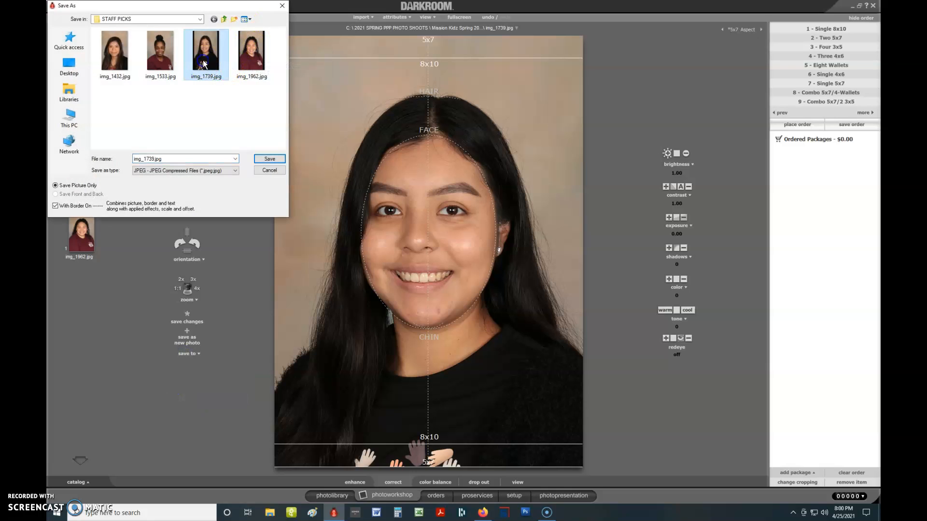
{"action": "left_click", "coordinate": [270, 159]}
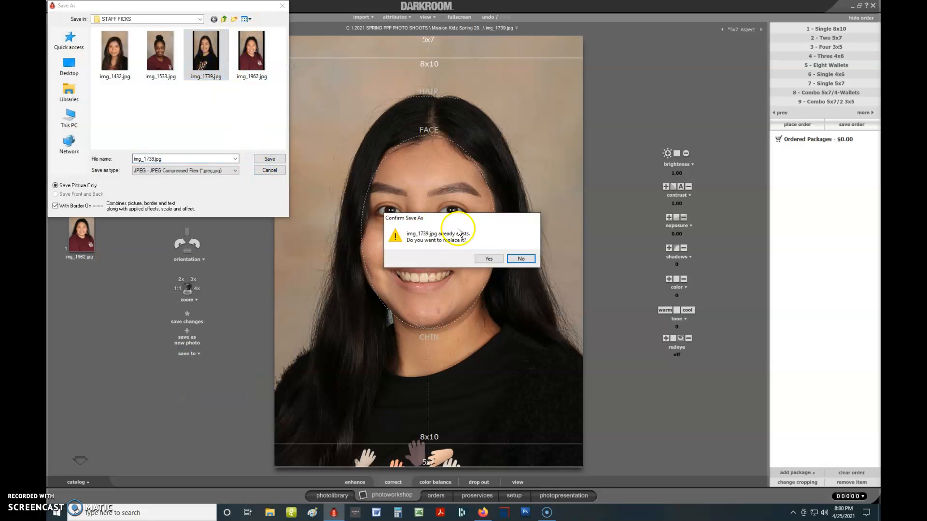
{"action": "left_click", "coordinate": [485, 258]}
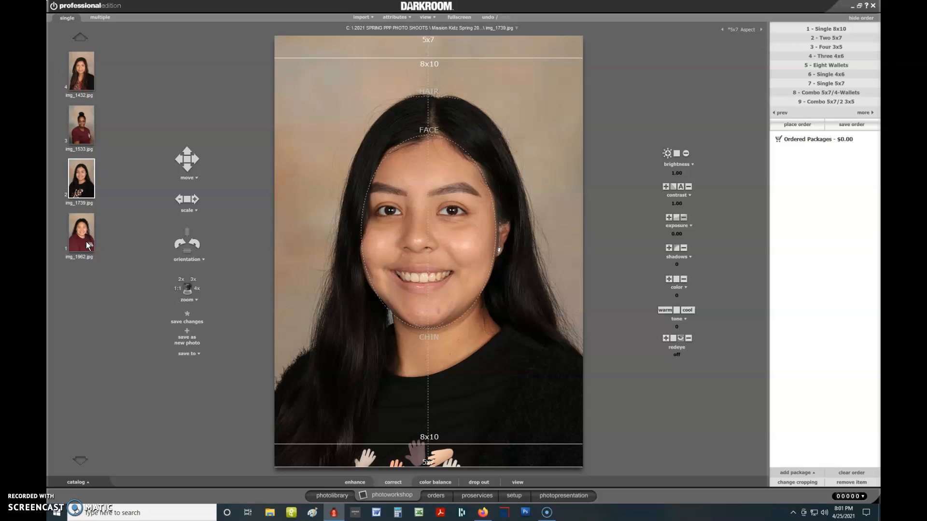
Open img_1962.jpg and enlarge and reposition the portrait to fit the face and chin guides
{"action": "left_click", "coordinate": [424, 267]}
{"action": "left_click_drag", "start_coordinate": [424, 268], "coordinate": [441, 321]}
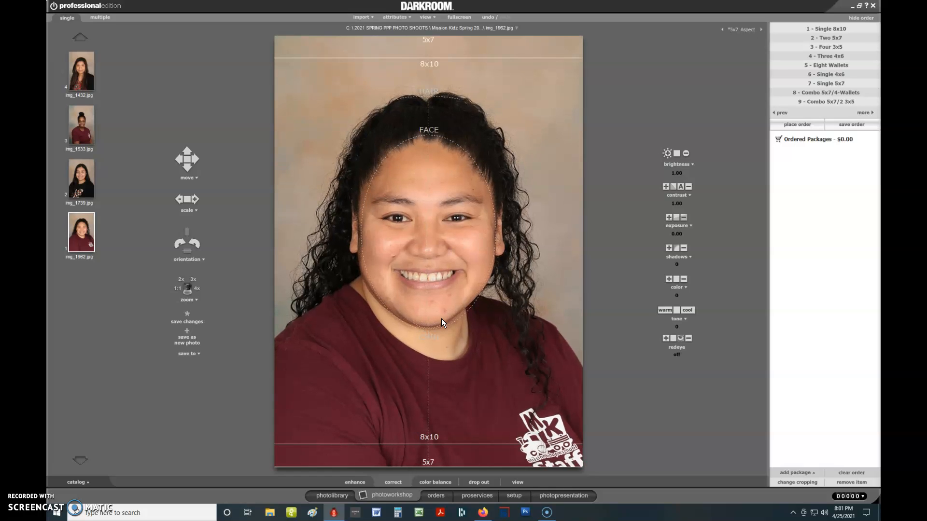
Save the cropped portrait to a file as img_1962.jpg in STAFF PICKS, replacing the existing file
{"action": "left_click", "coordinate": [186, 355]}
{"action": "left_click", "coordinate": [187, 404]}
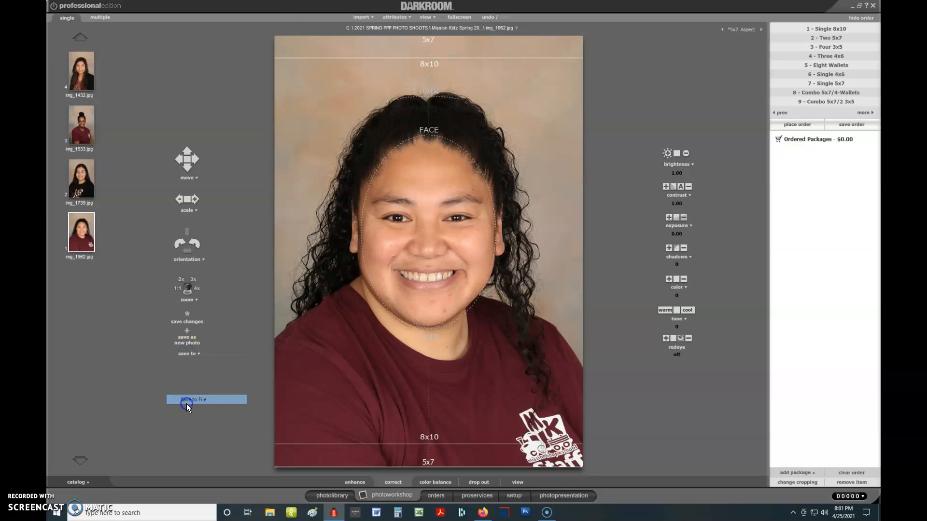
{"action": "left_click", "coordinate": [252, 53]}
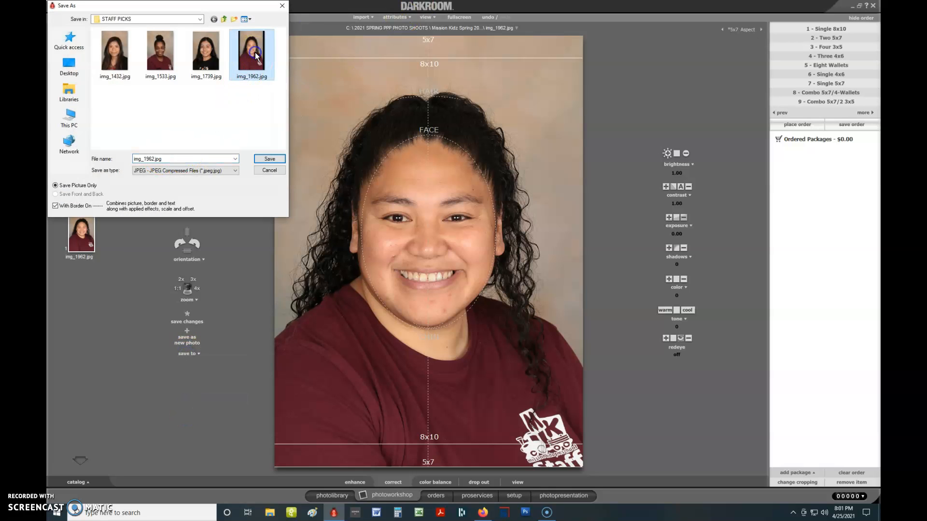
{"action": "left_click", "coordinate": [266, 157]}
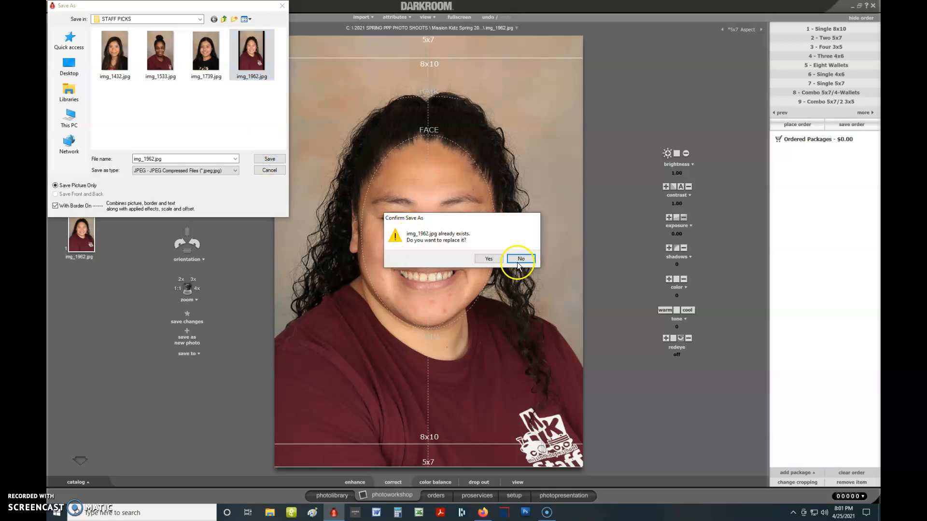
{"action": "left_click", "coordinate": [488, 258]}
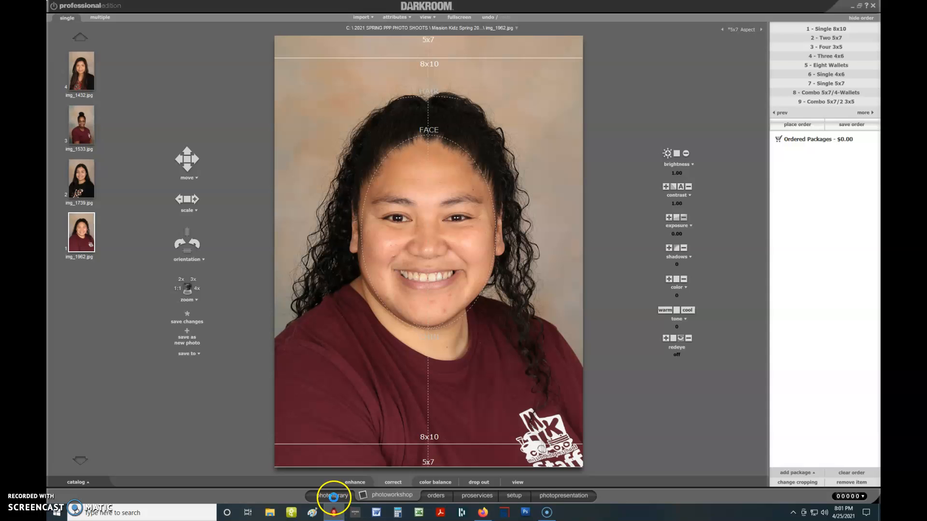
Return to the photo library and refresh the STAFF PICKS catalog
{"action": "left_click", "coordinate": [333, 496]}
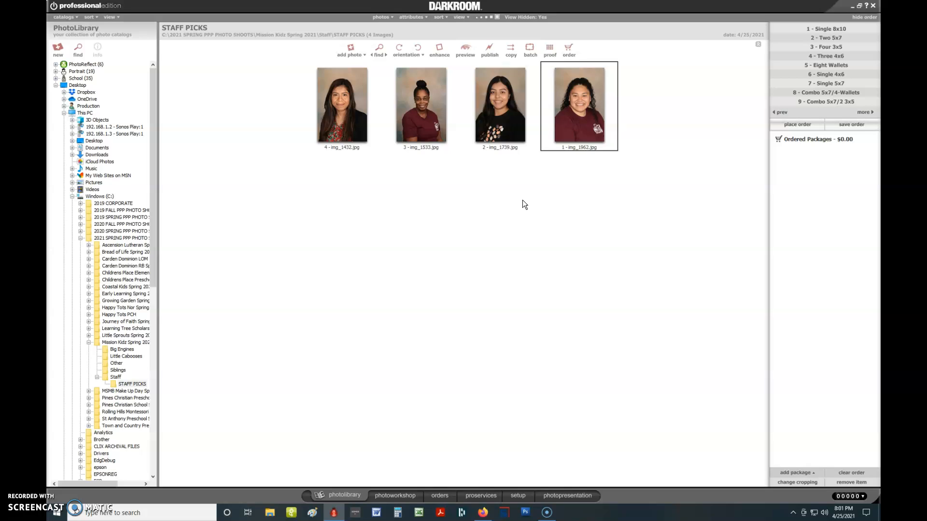
{"action": "key", "text": "F5"}
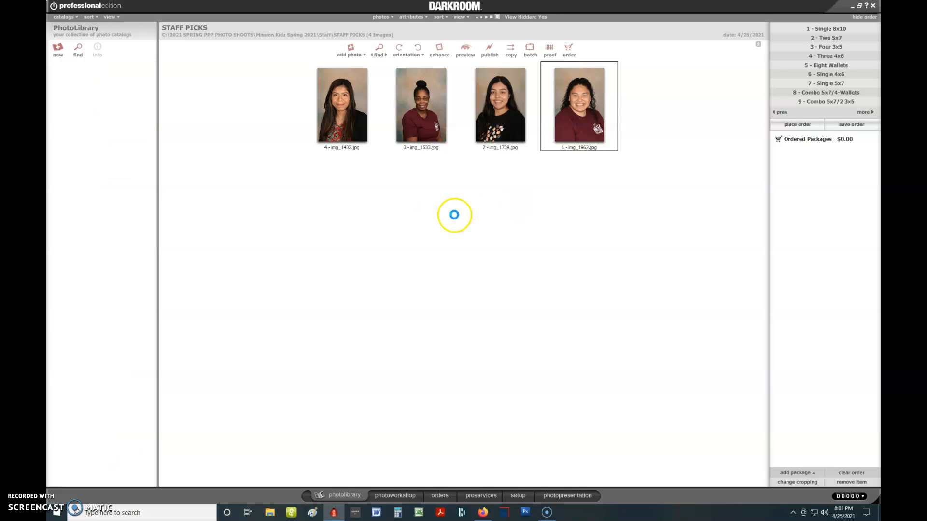